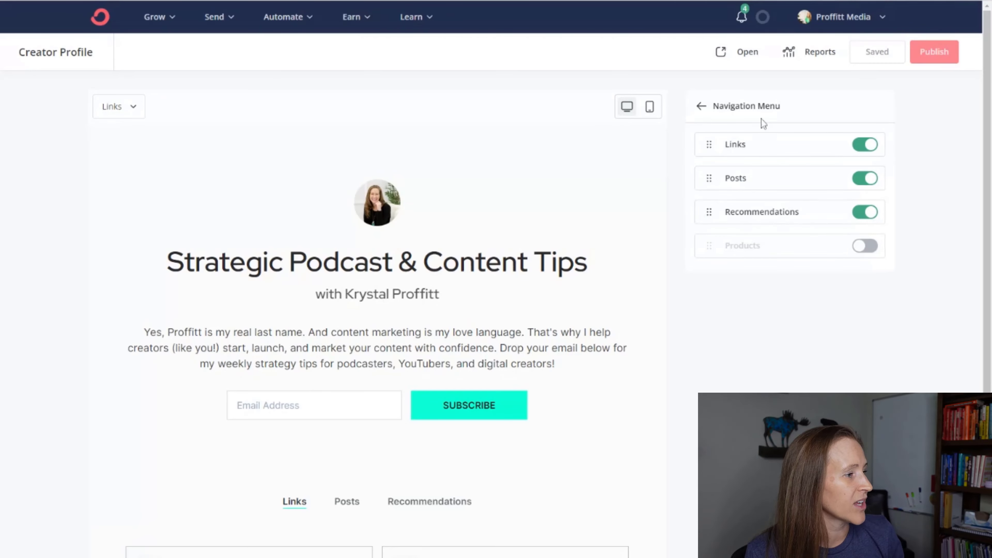
- Leave the Navigation Menu settings and open the creator profile's Sign Up Form settings
left_click(701, 107)
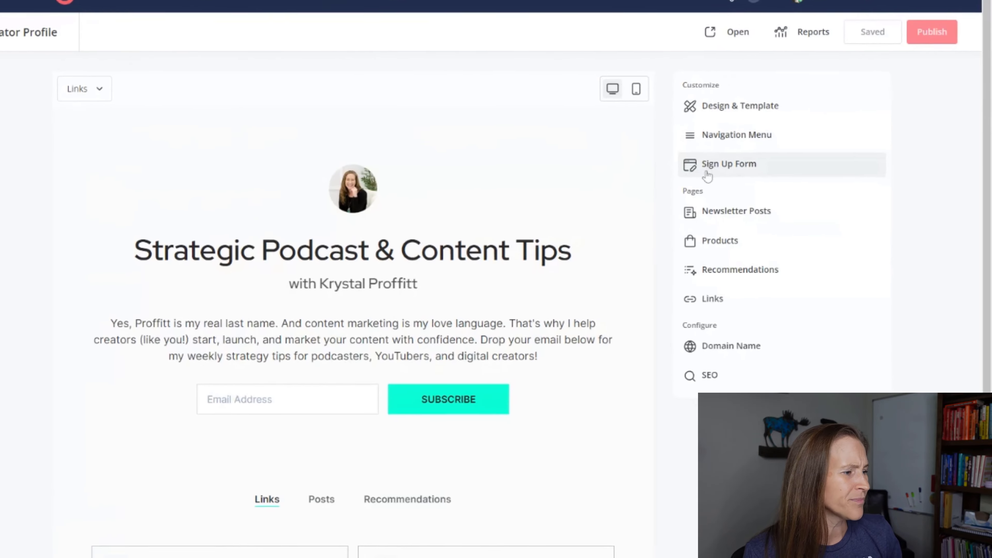
left_click(717, 181)
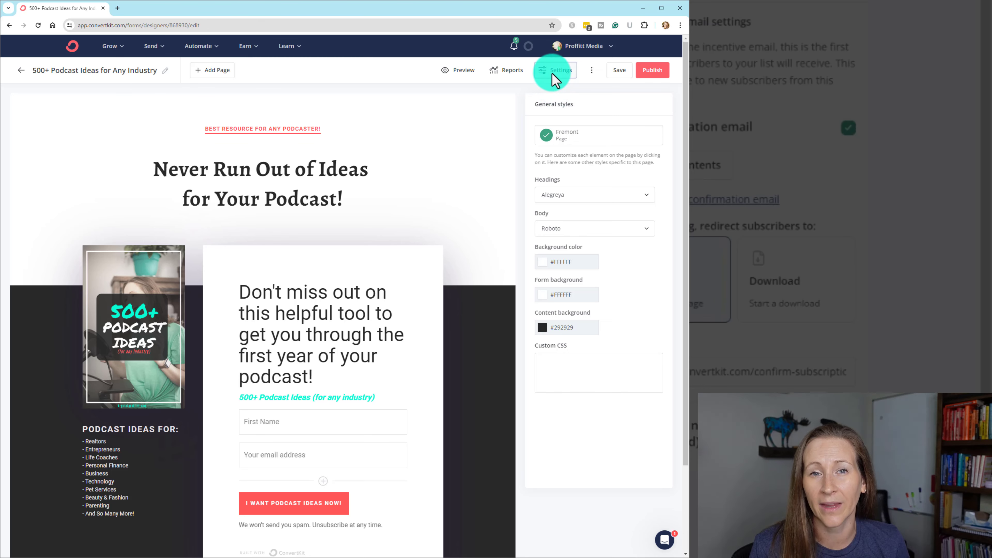
- Review the domain name, incentive, advanced, SEO & Analytics and general settings of the 500+ Podcast Ideas landing page, and save them
left_click(554, 73)
left_click(250, 289)
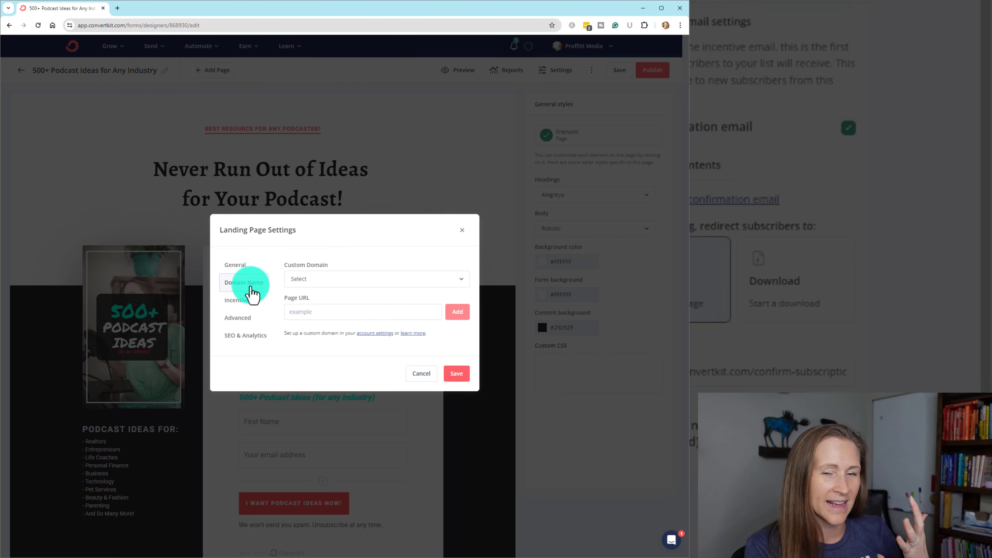
left_click(242, 304)
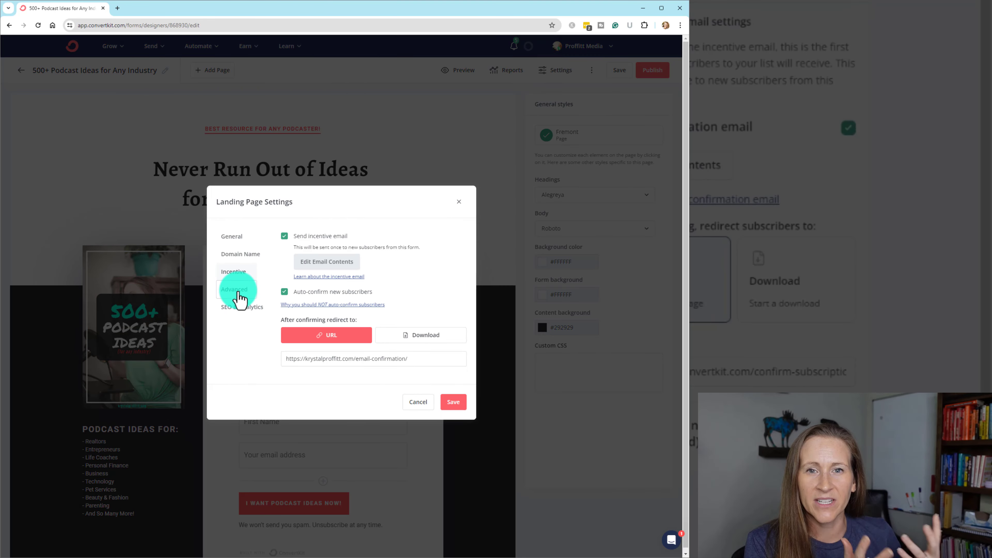
left_click(239, 294)
left_click(240, 306)
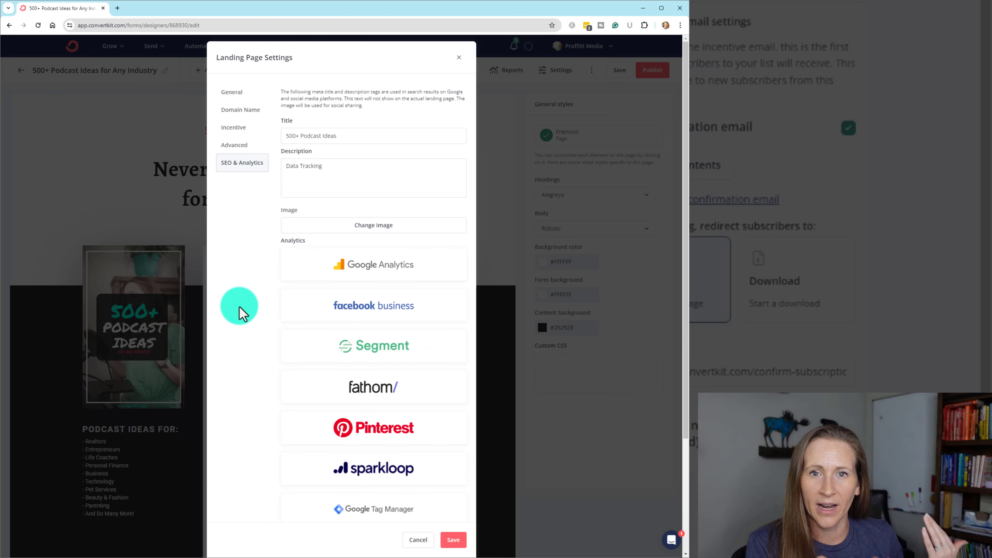
left_click(237, 93)
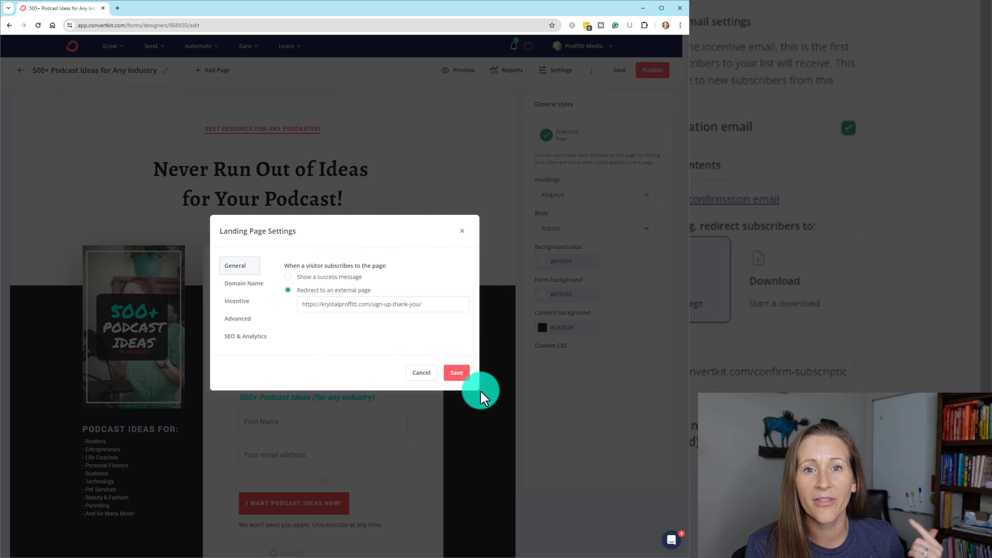
left_click(458, 375)
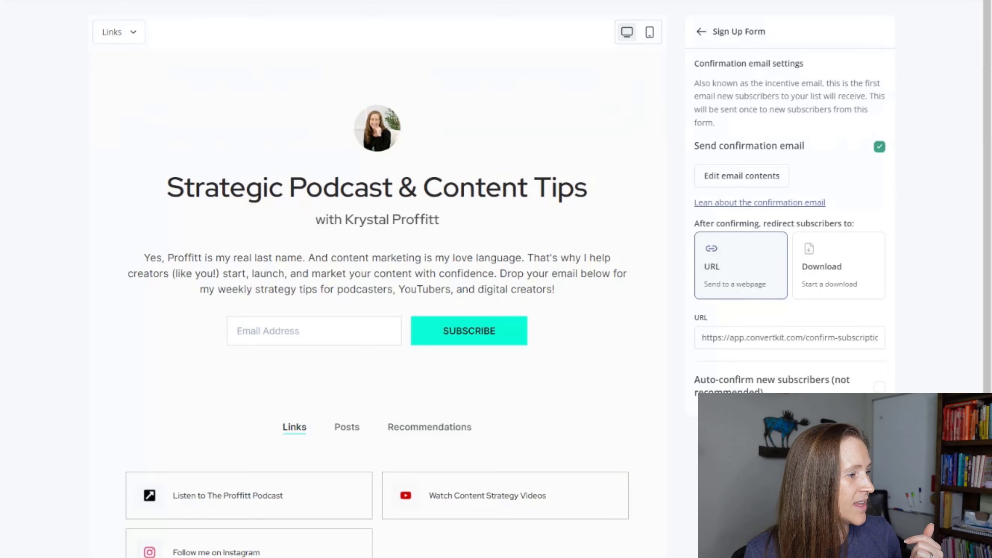
- Hide Posts, Recommendations and Links from the creator profile's navigation menu
left_click(701, 35)
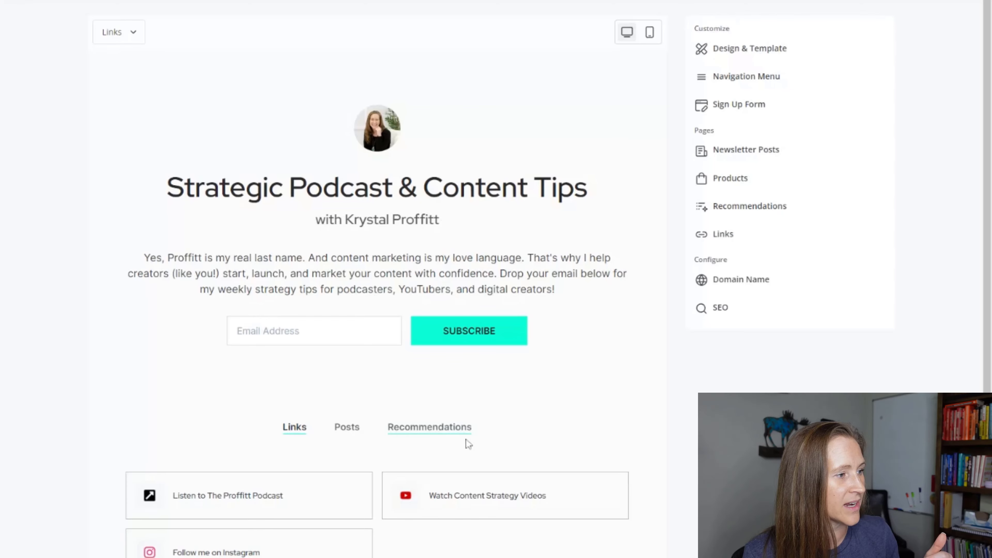
left_click(748, 78)
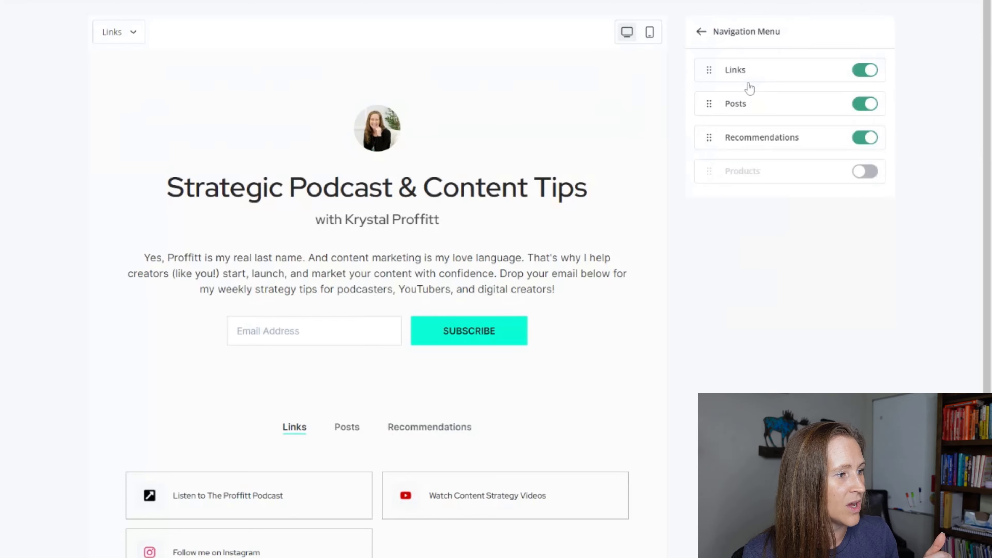
left_click(867, 105)
left_click(865, 139)
left_click(868, 72)
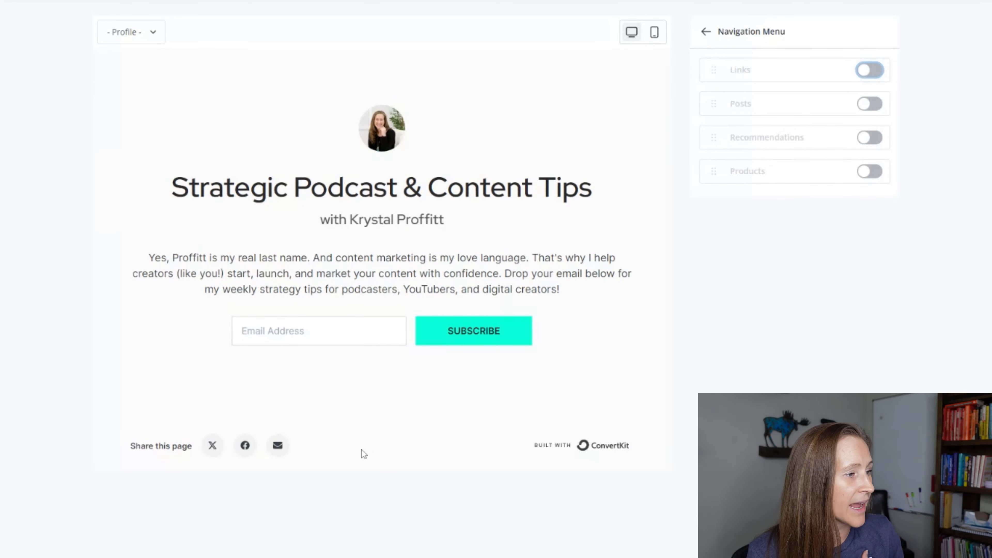
- Show Links, Posts and Recommendations again in the creator profile's navigation menu
left_click(868, 70)
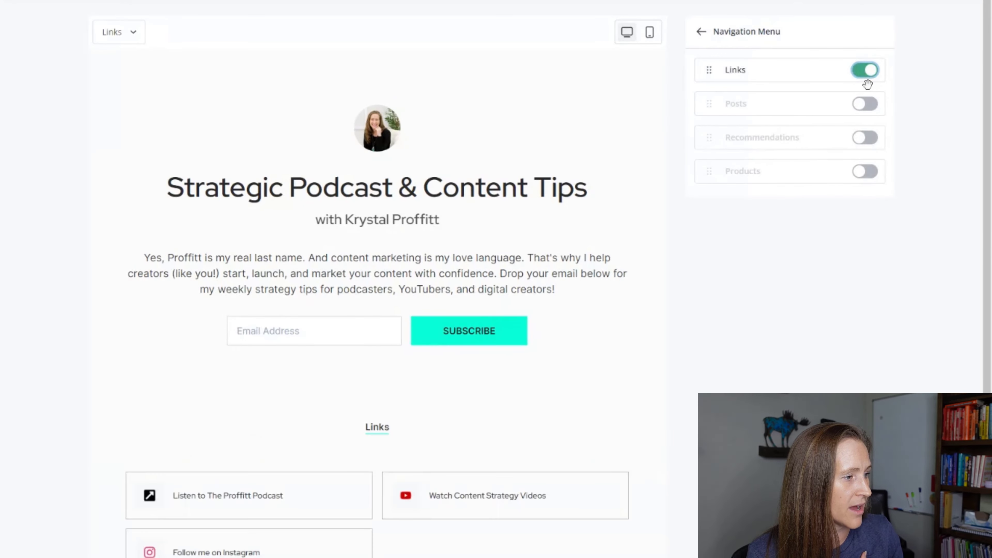
left_click(866, 103)
left_click(864, 139)
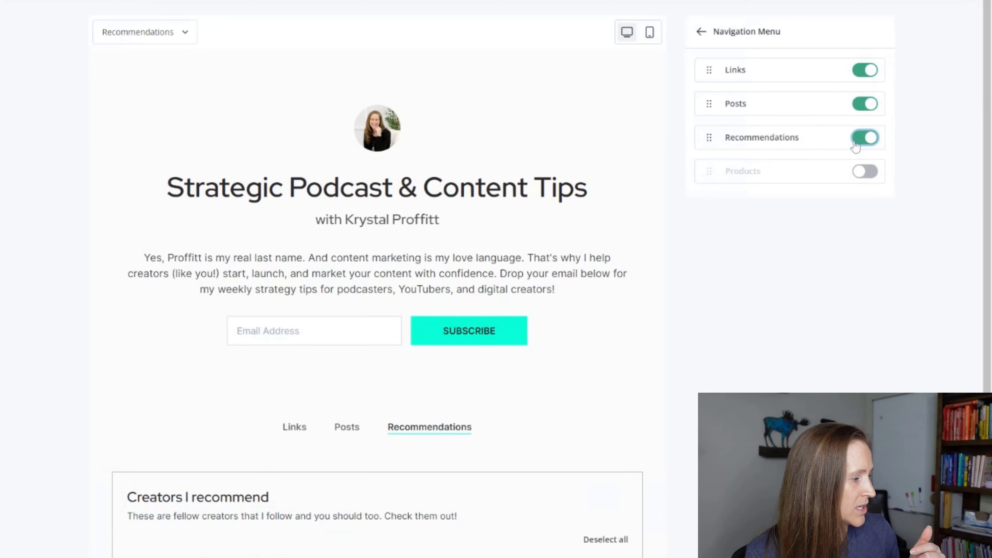
left_click(706, 35)
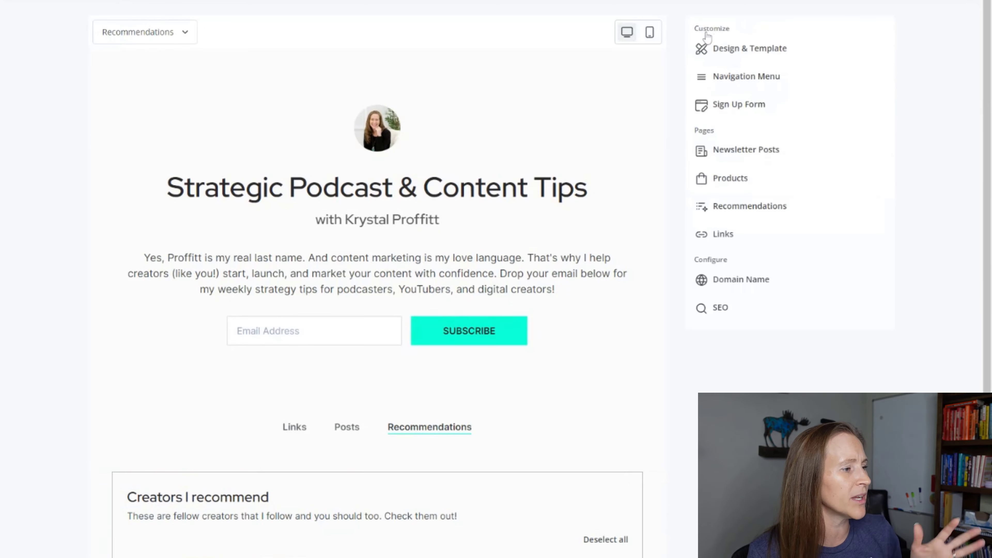
- Open the Newsletter Posts settings and look over the posts in the profile preview
left_click(775, 153)
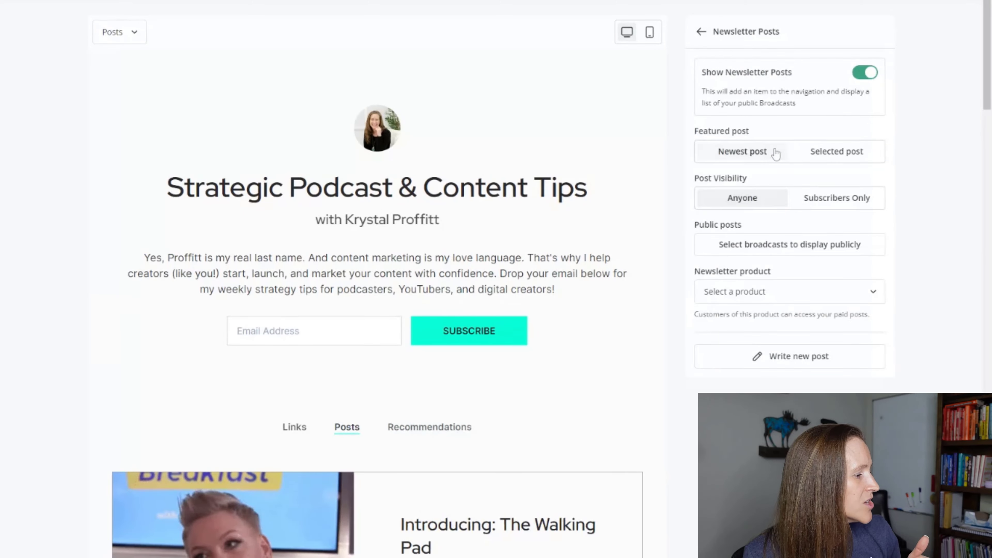
scroll(631, 228, "down", 5)
scroll(644, 250, "down", 2)
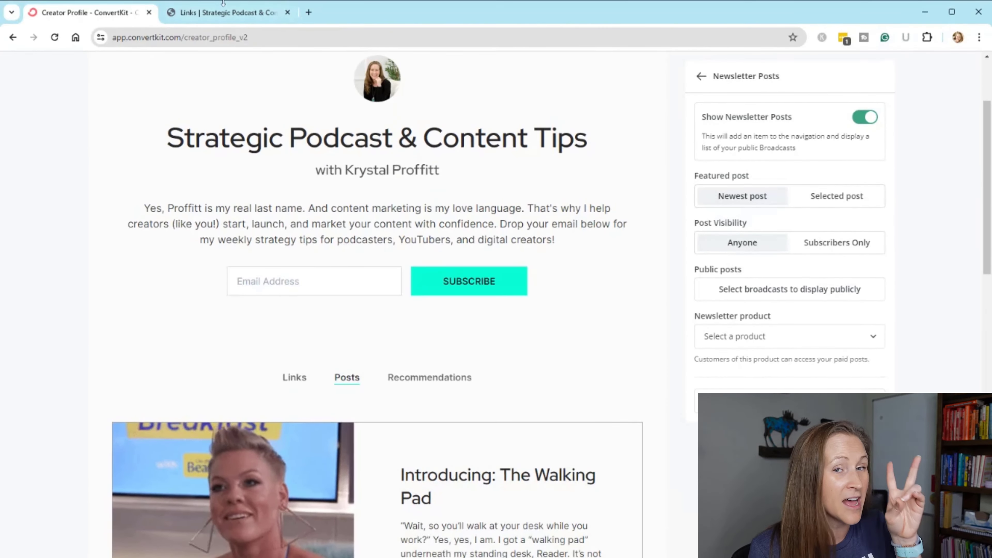
- Switch to the published profile page and read the "Introducing: The Walking Pad" newsletter post
left_click(225, 19)
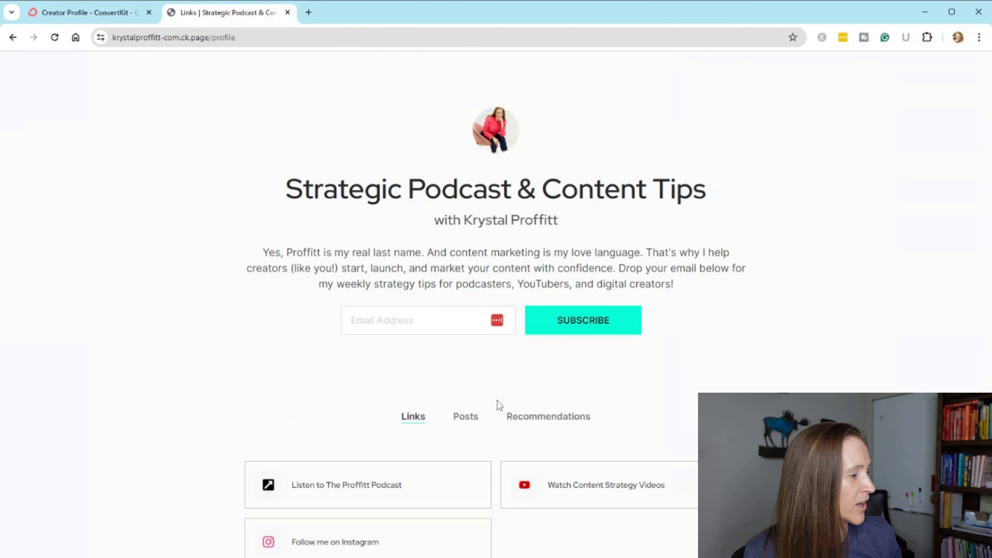
left_click(470, 422)
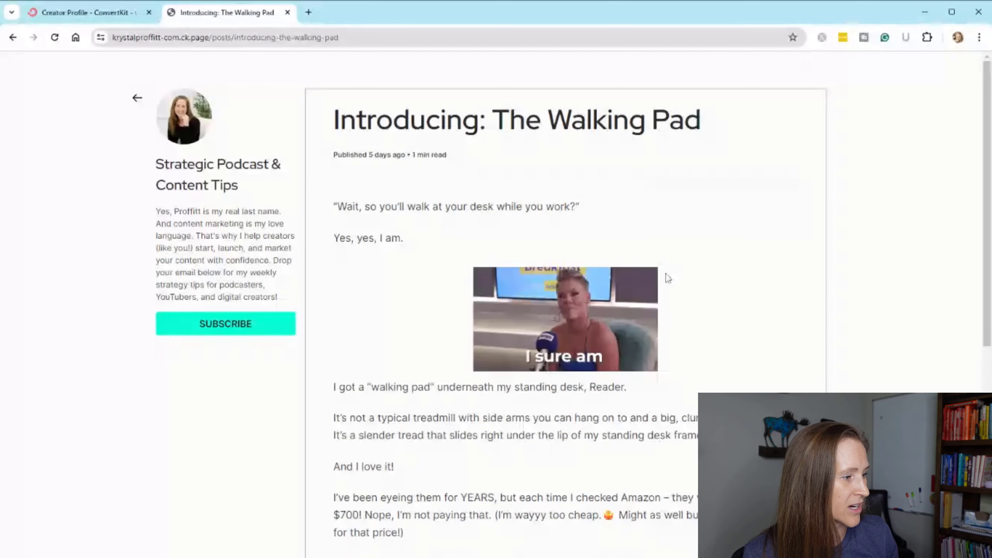
scroll(563, 305, "down", 5)
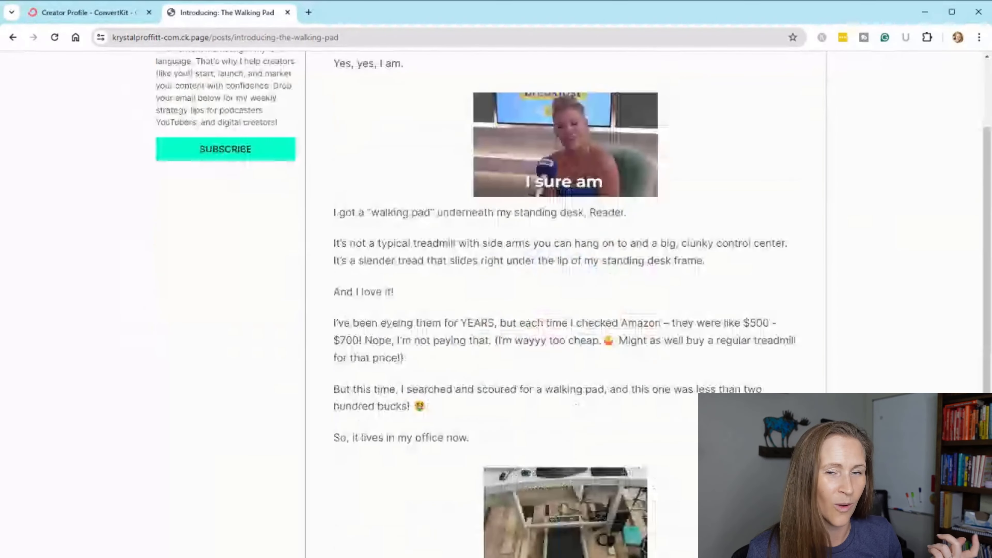
scroll(562, 304, "up", 5)
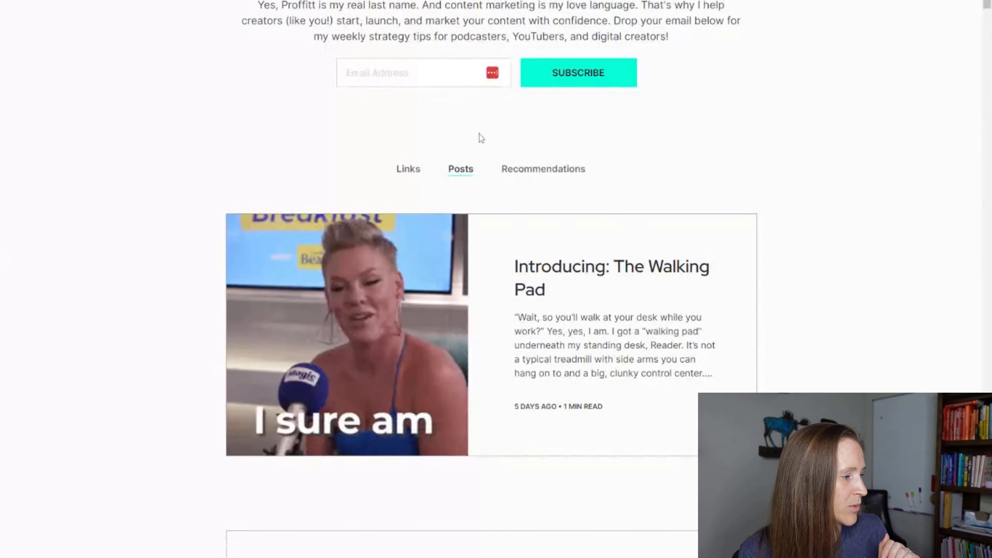
- Look through the list of newsletter posts on the published profile page
scroll(662, 242, "down", 8)
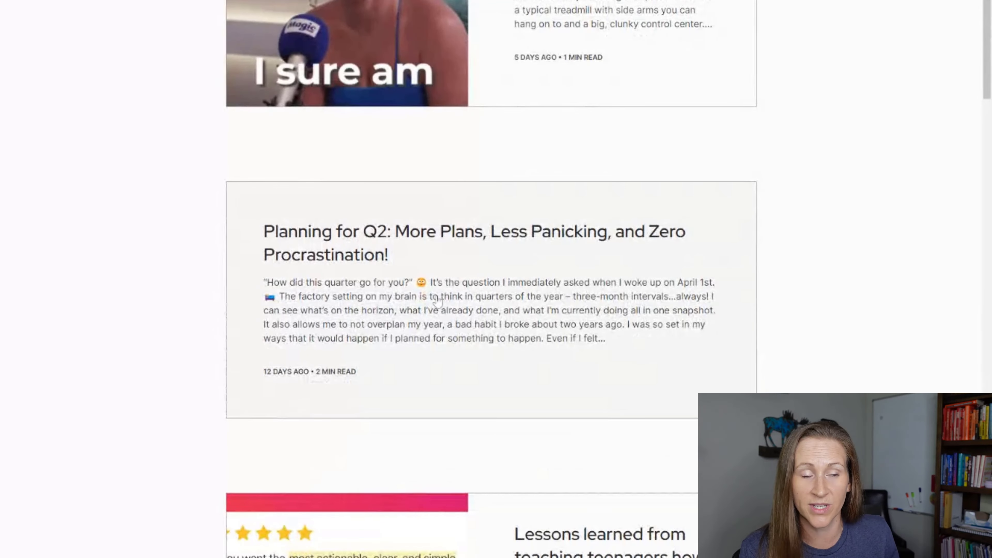
scroll(640, 258, "down", 1)
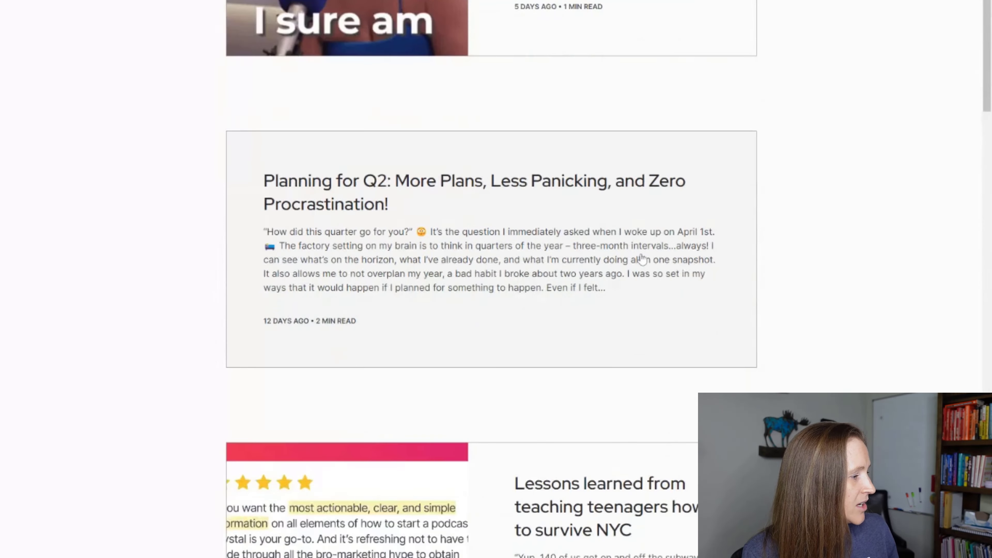
scroll(637, 266, "down", 6)
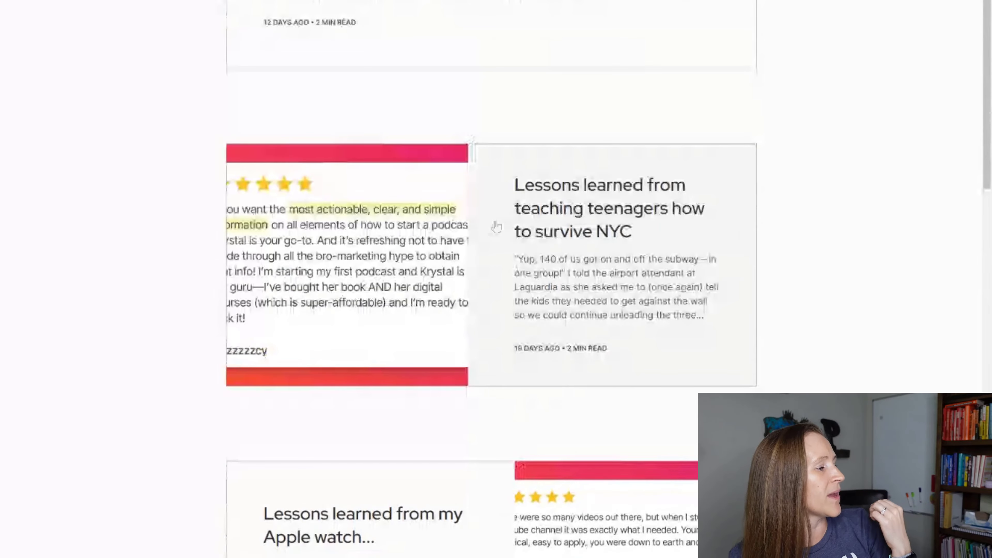
scroll(496, 226, "down", 6)
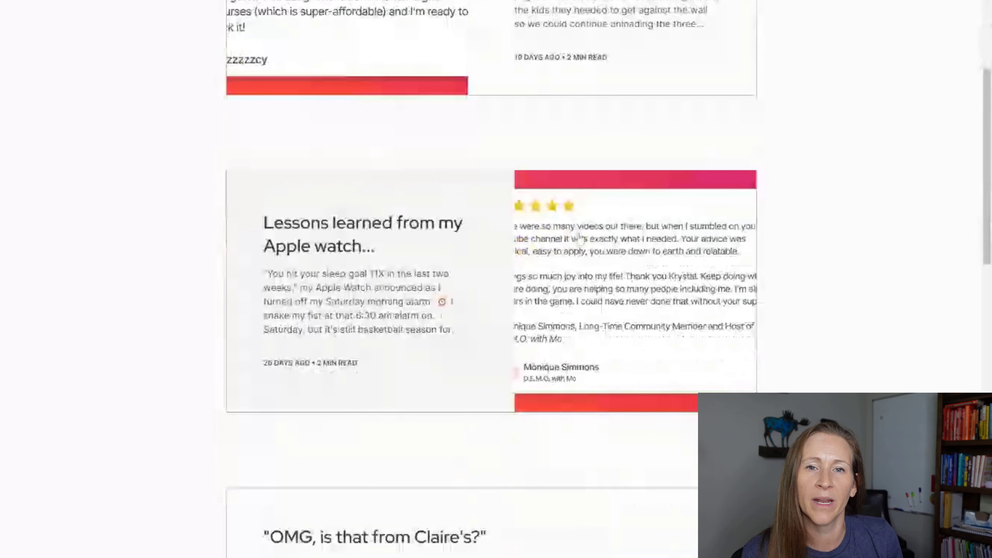
scroll(499, 250, "up", 5)
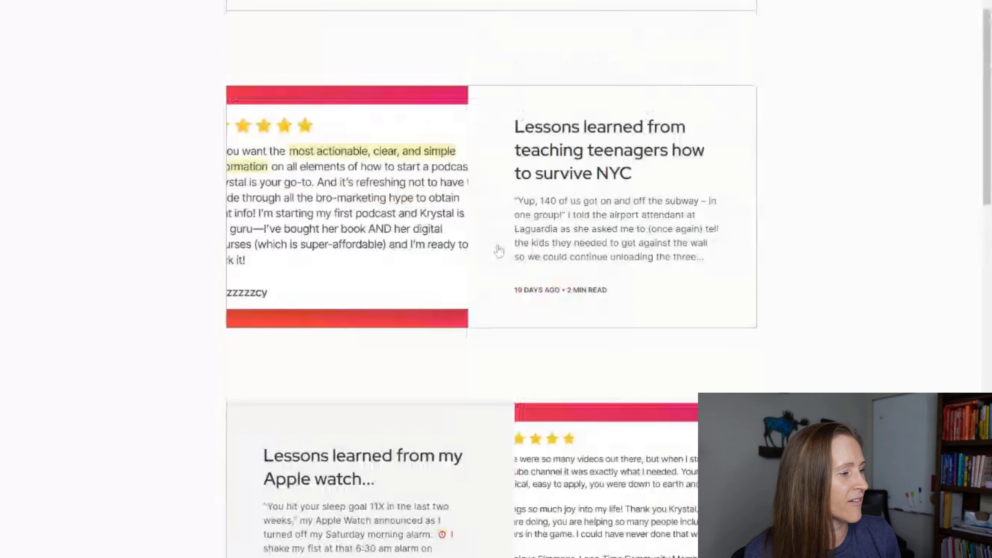
scroll(500, 251, "up", 15)
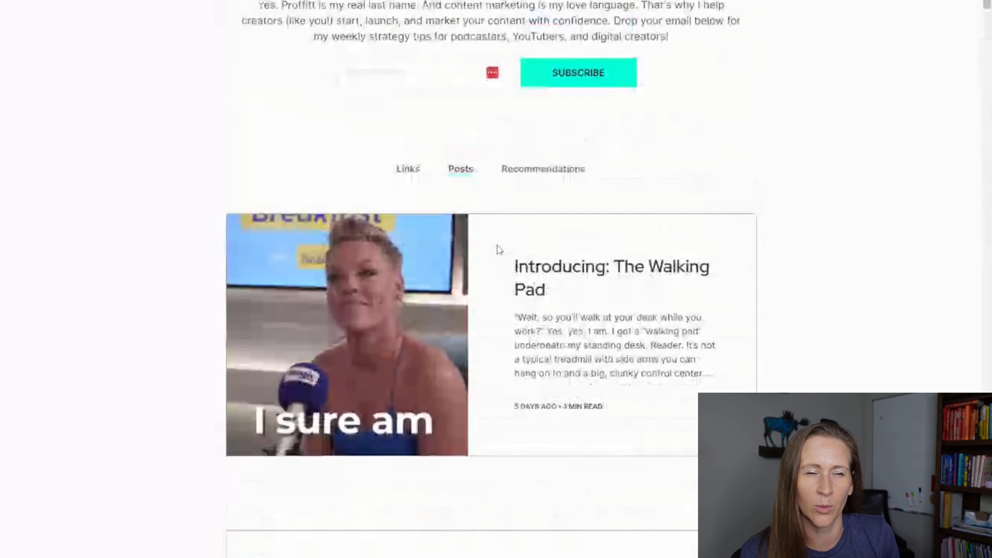
scroll(492, 250, "up", 5)
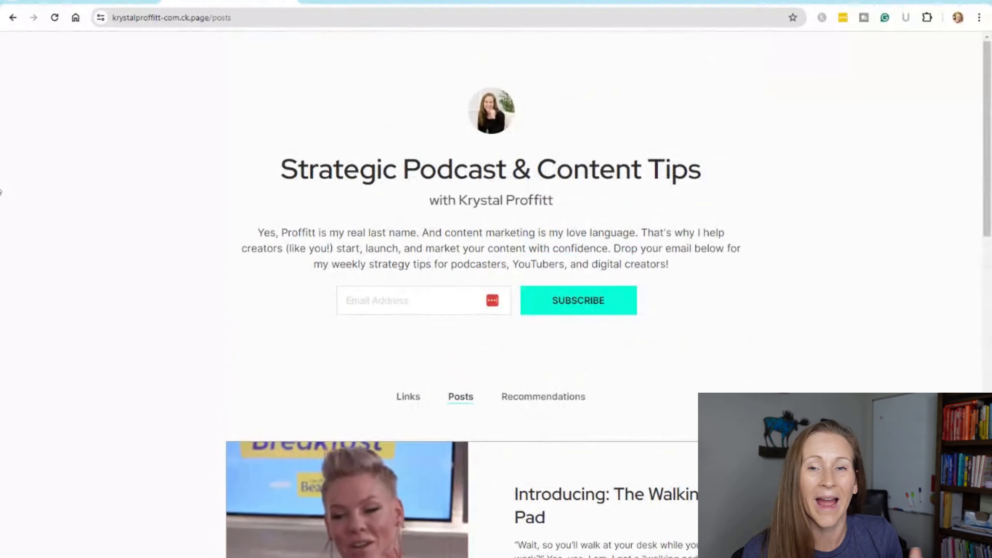
- Return to the Creator Profile editor and view the Products settings alongside the profile preview
left_click(77, 16)
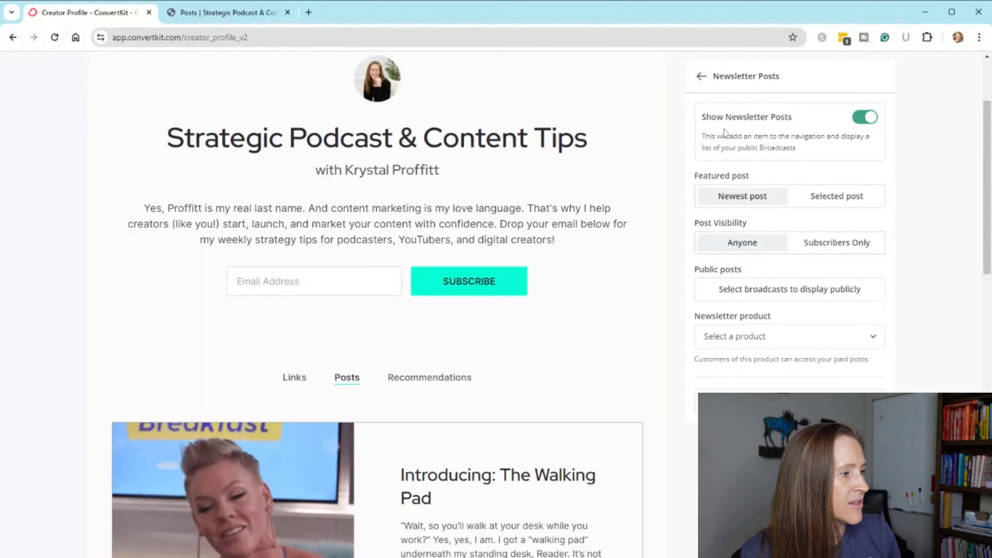
left_click(702, 81)
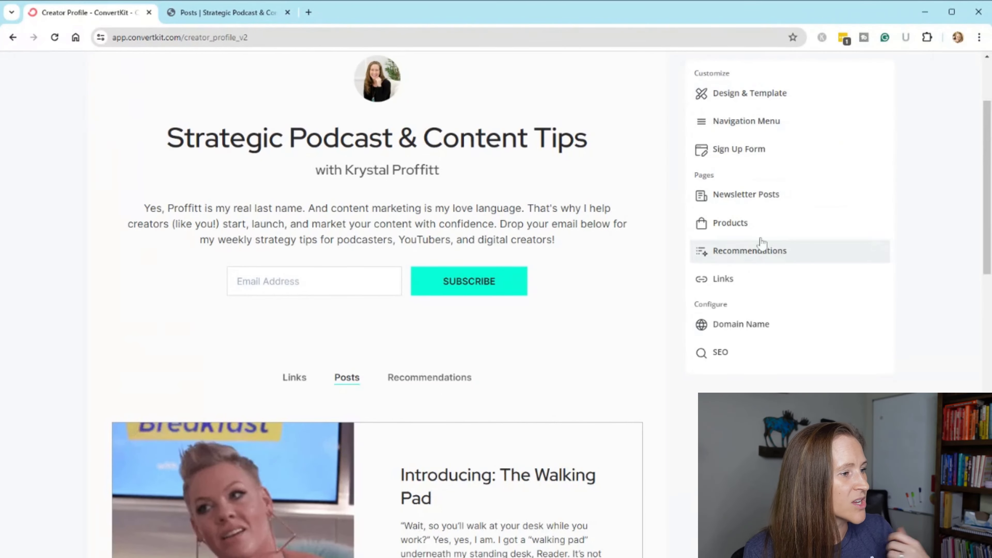
left_click(726, 226)
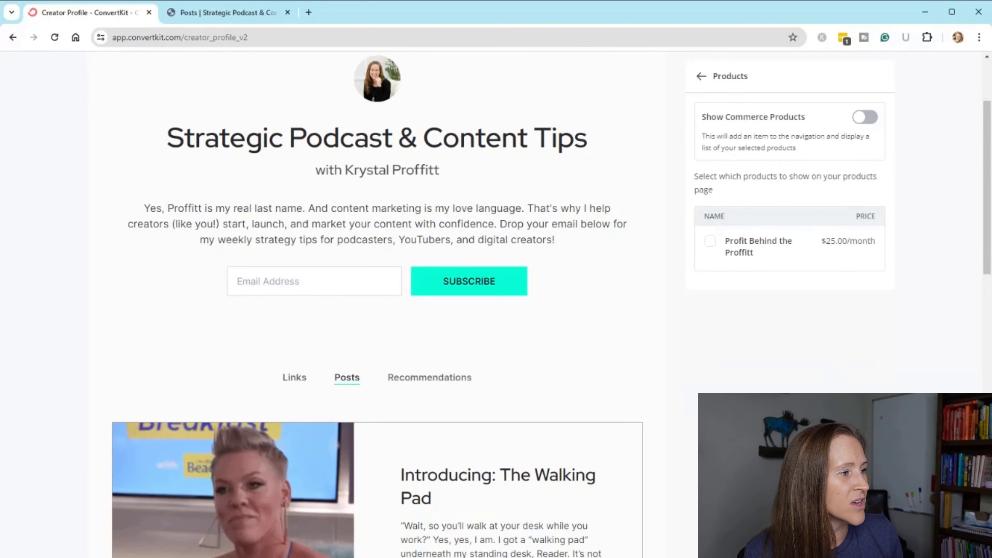
scroll(818, 342, "up", 3)
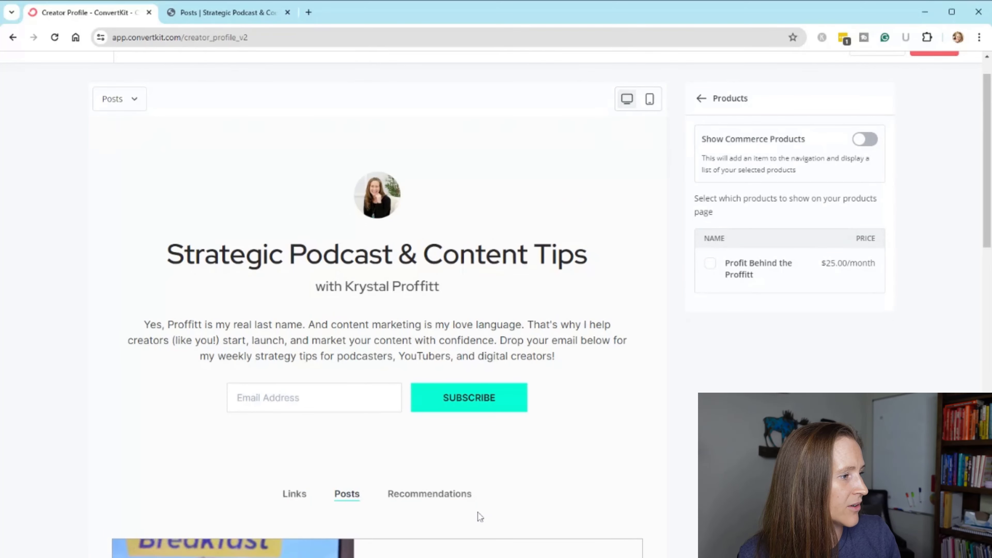
- Leave the Products settings and open the creator profile's Recommendations settings
left_click(705, 100)
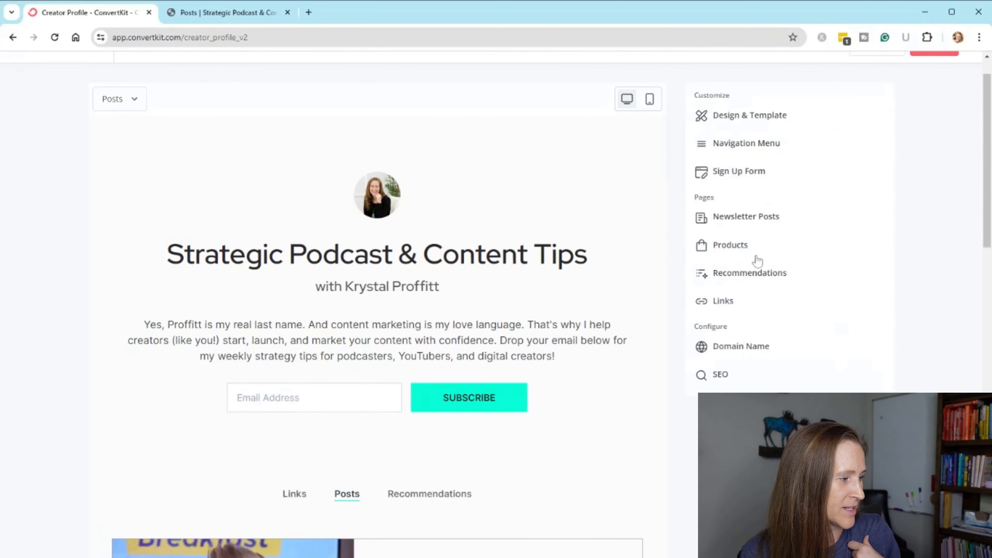
left_click(753, 277)
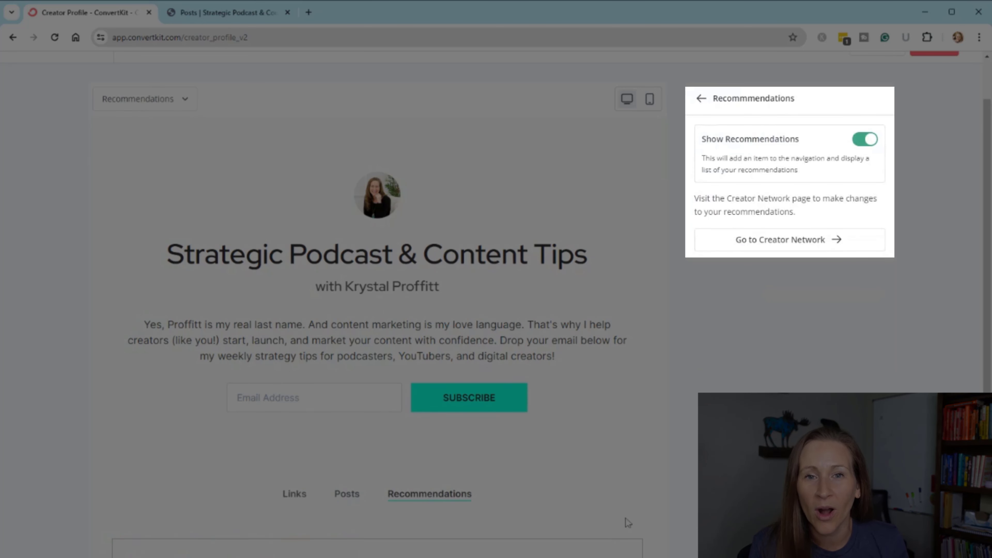